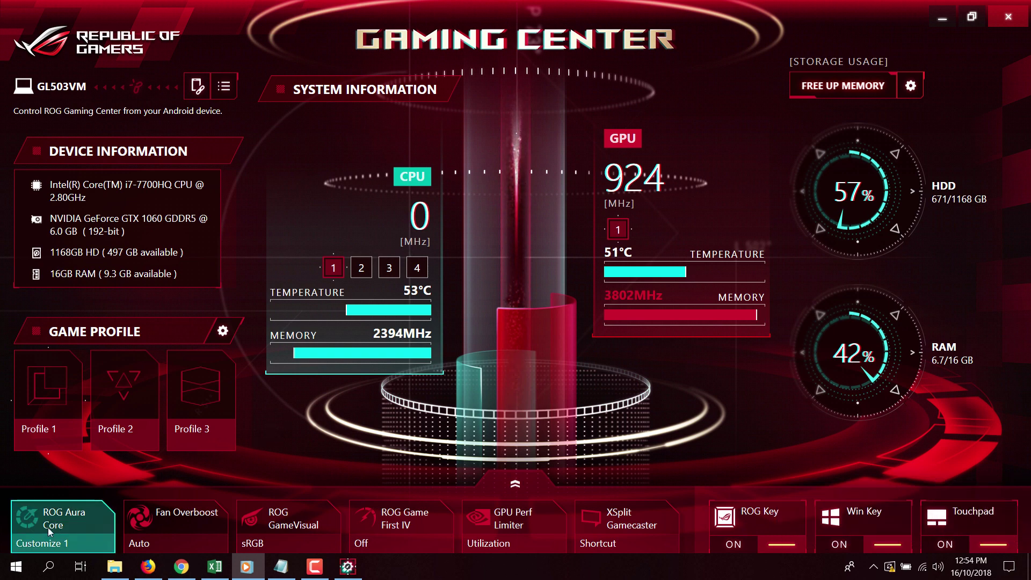
Launch ROG Aura Core from the Gaming Center bottom bar
click(80, 529)
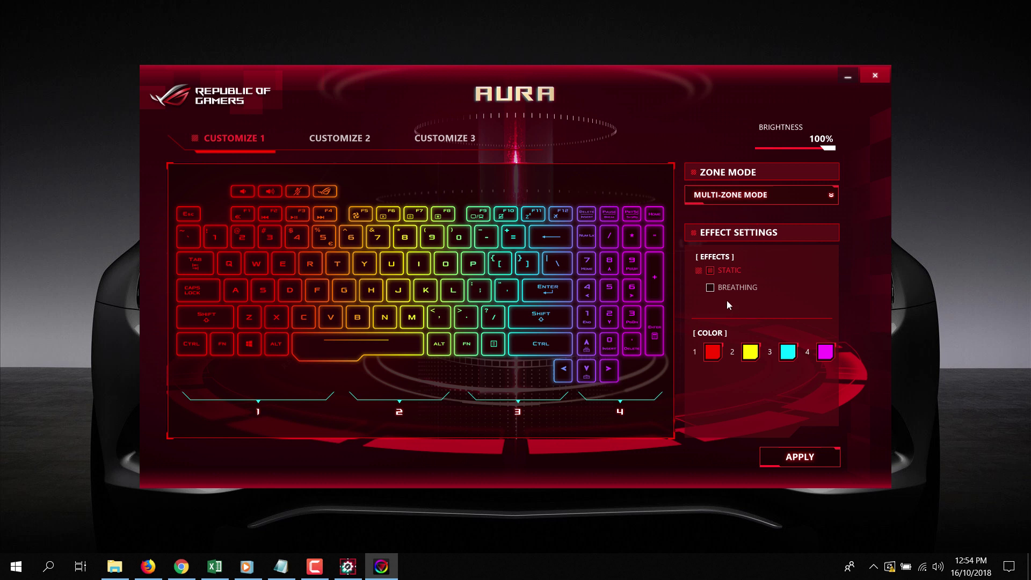
Give Customize 1 a fast breathing effect and move on to Customize 2
click(712, 290)
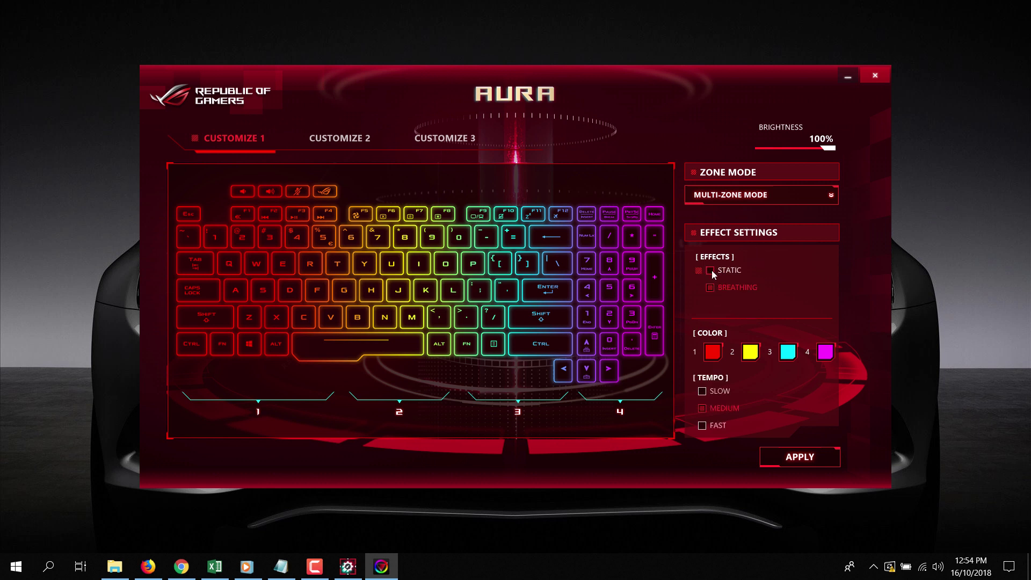
click(701, 424)
click(348, 141)
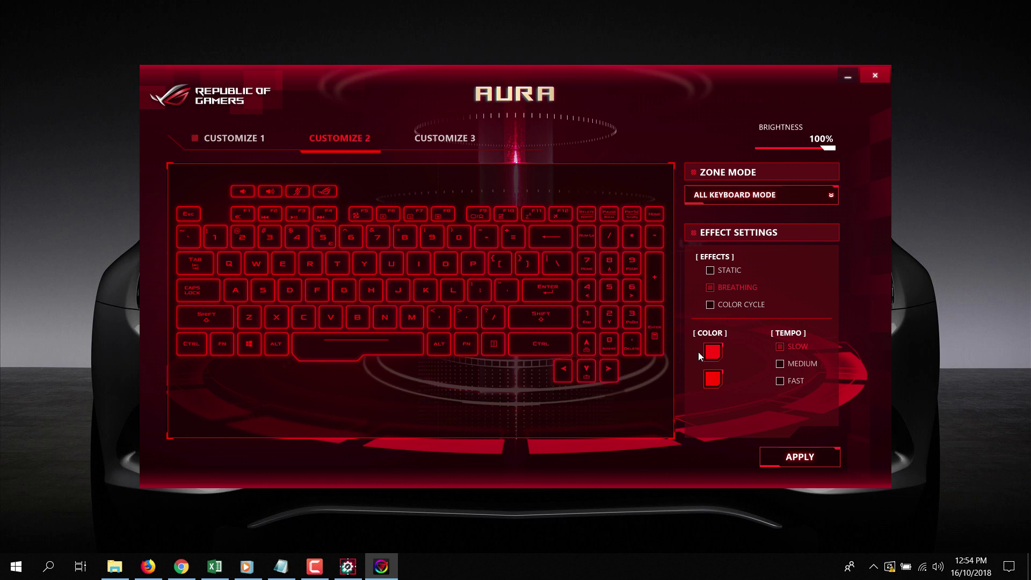
Make Customize 2's first breathing colour blue, glance at Customize 3 and minimise Aura Core
click(714, 352)
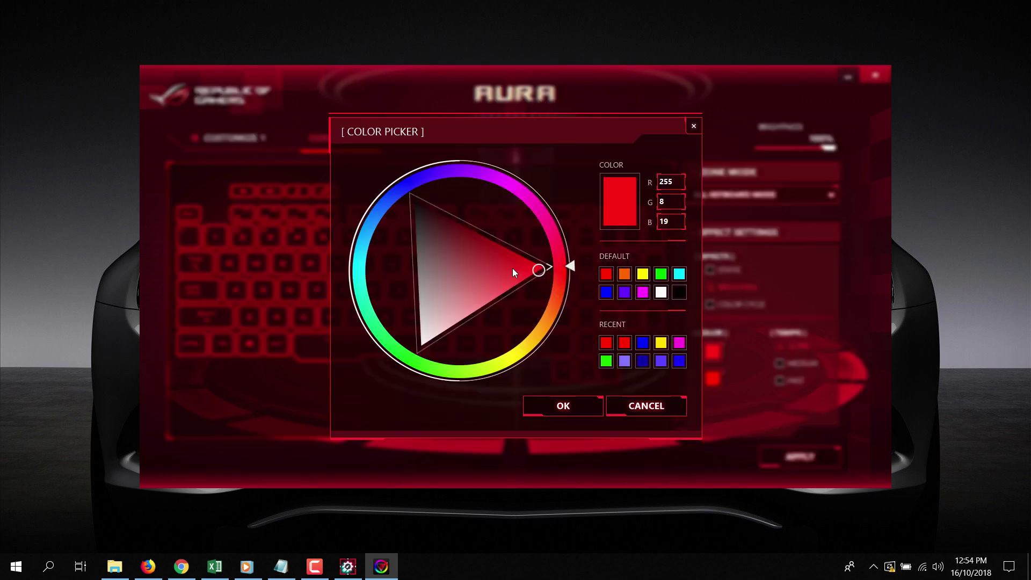
click(411, 188)
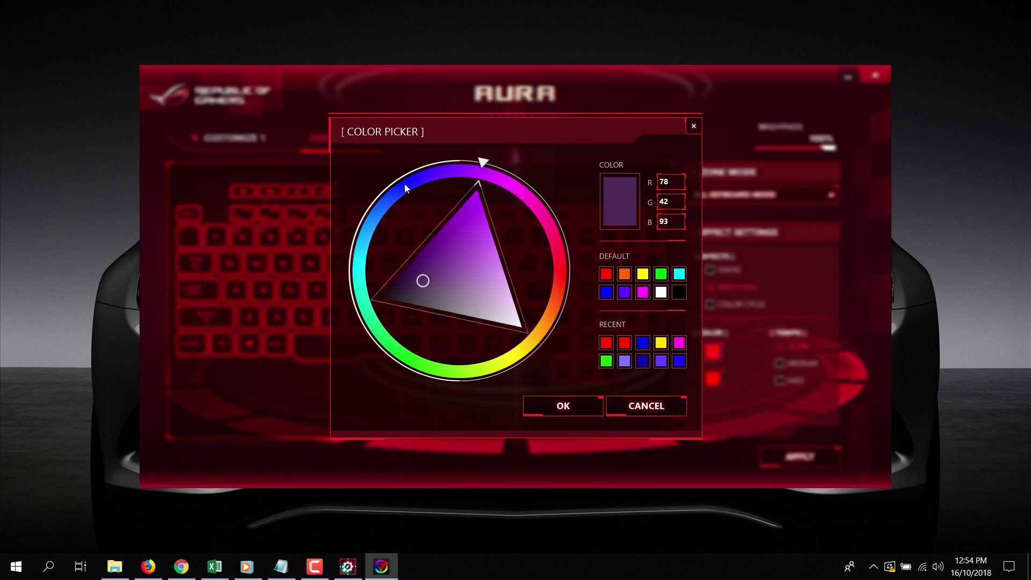
click(576, 403)
click(431, 141)
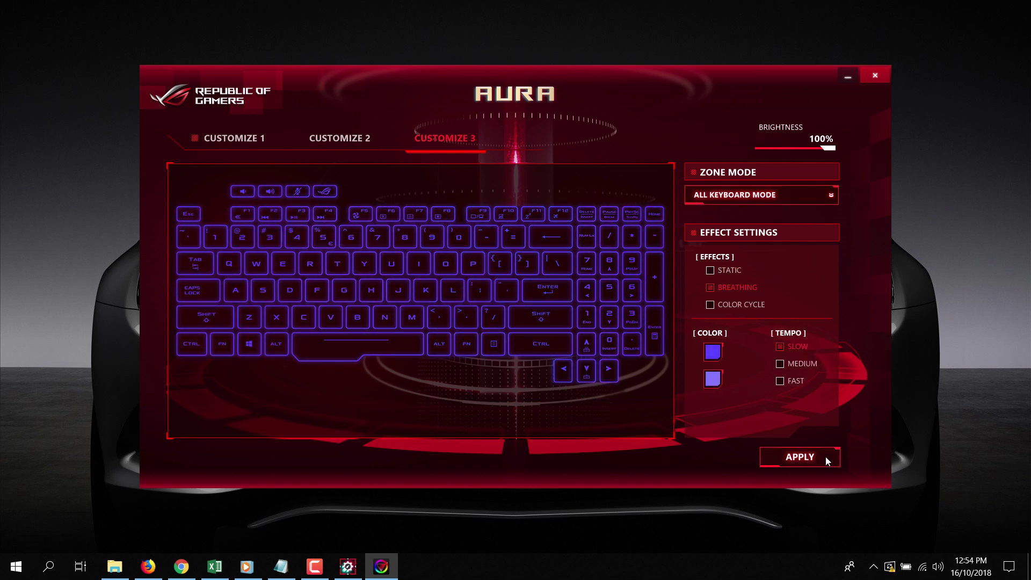
click(843, 79)
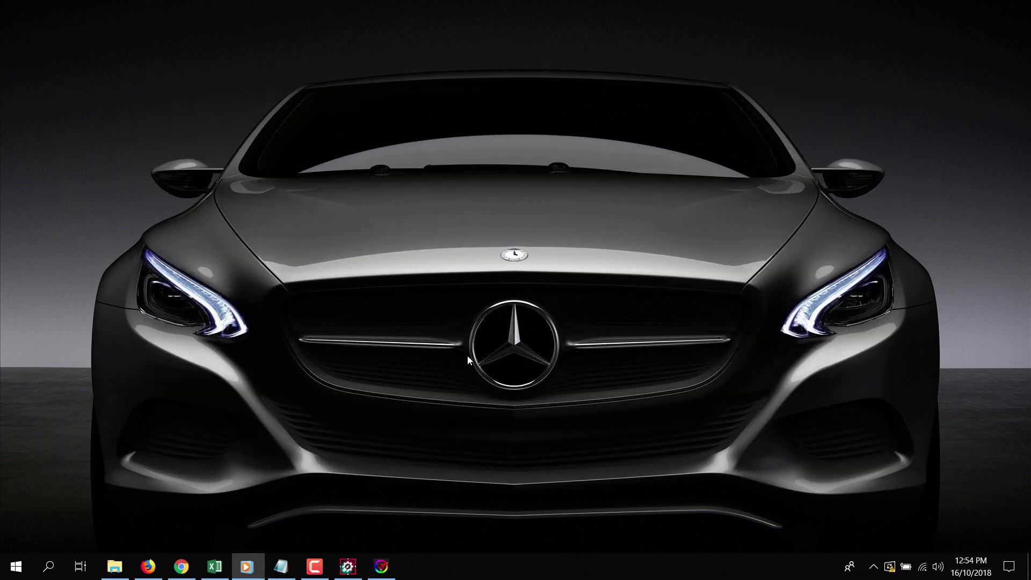
Select the full ROG Aura Core Microsoft Store link in Notepad and switch to Chrome
click(280, 567)
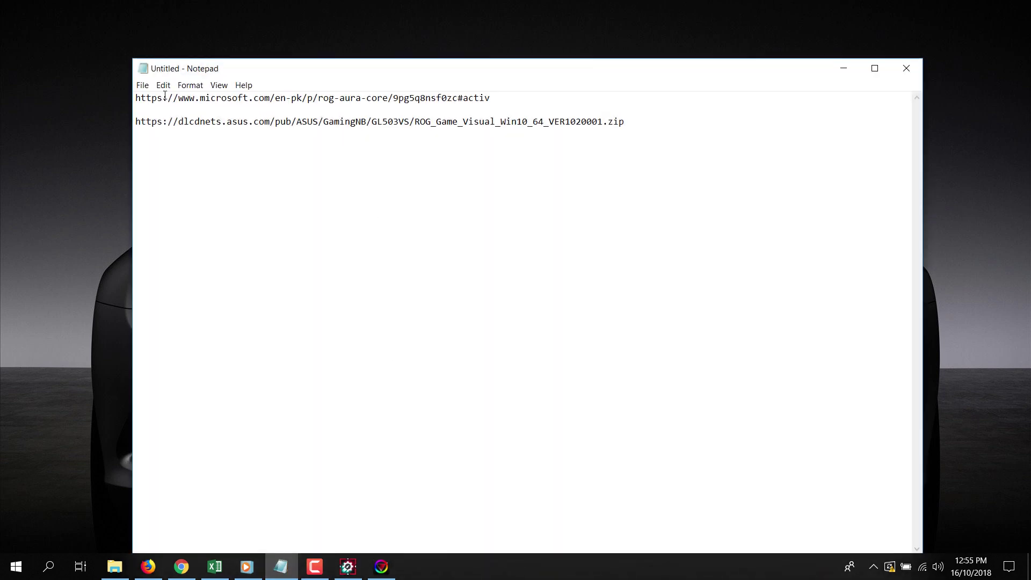
drag(162, 97, 515, 98)
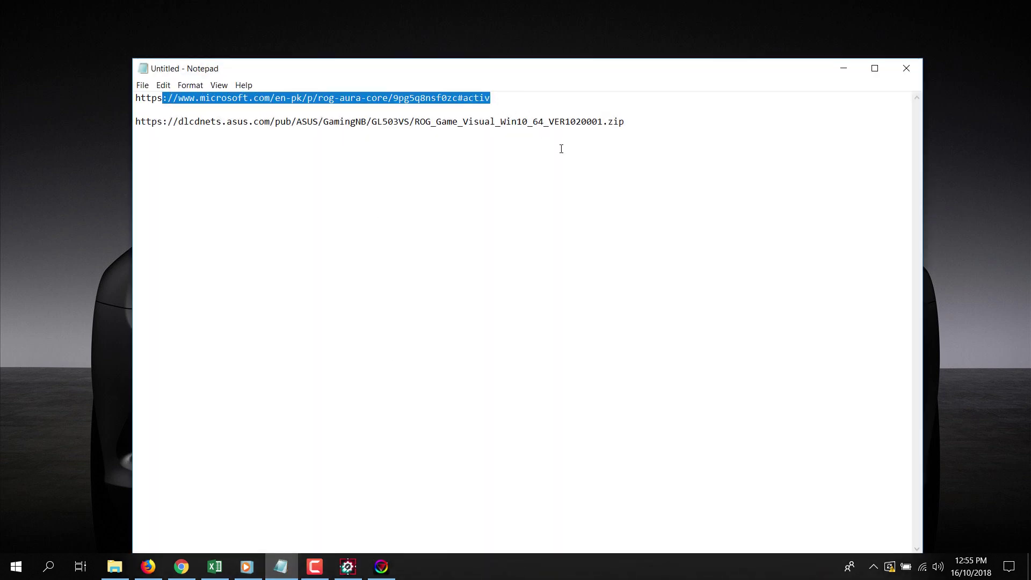
click(633, 121)
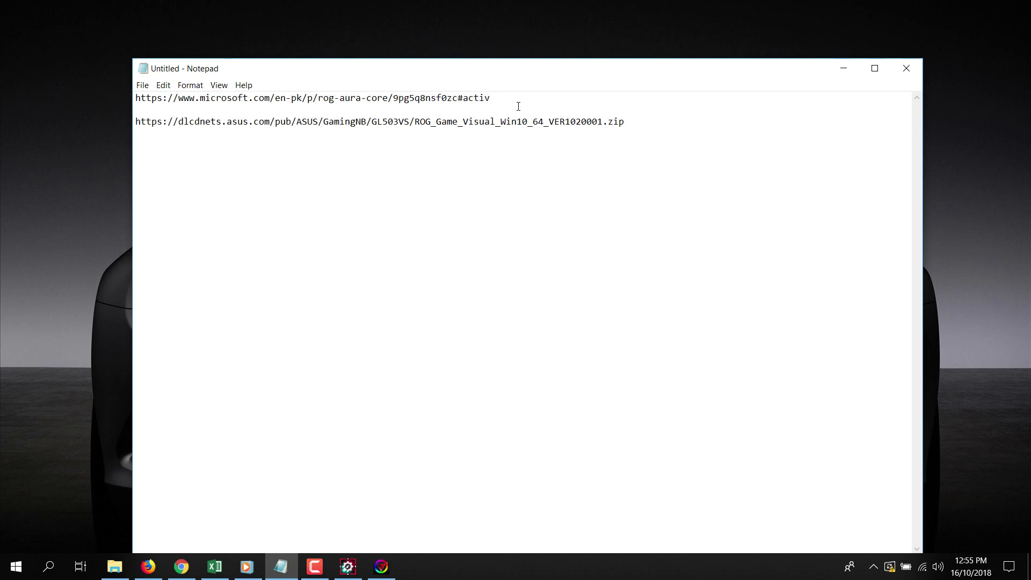
drag(493, 97, 134, 98)
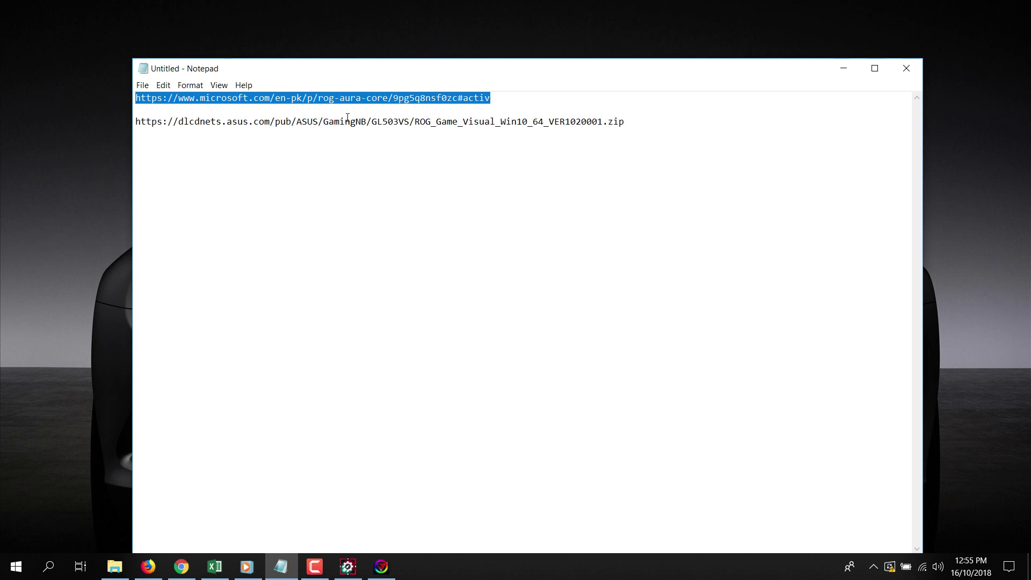
click(181, 566)
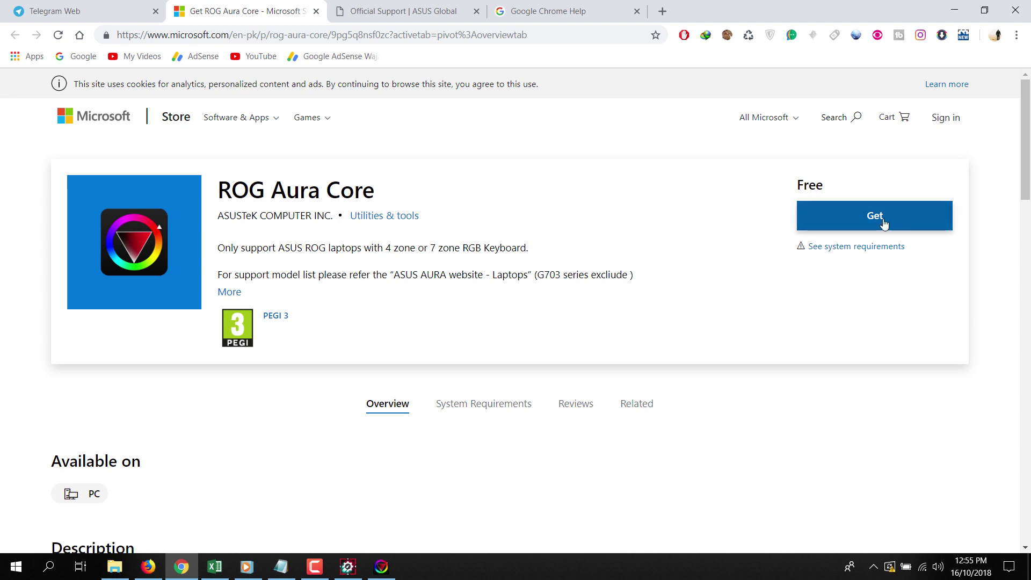
Restore Aura Core over the store page and review Customize 2 then Customize 1
click(385, 571)
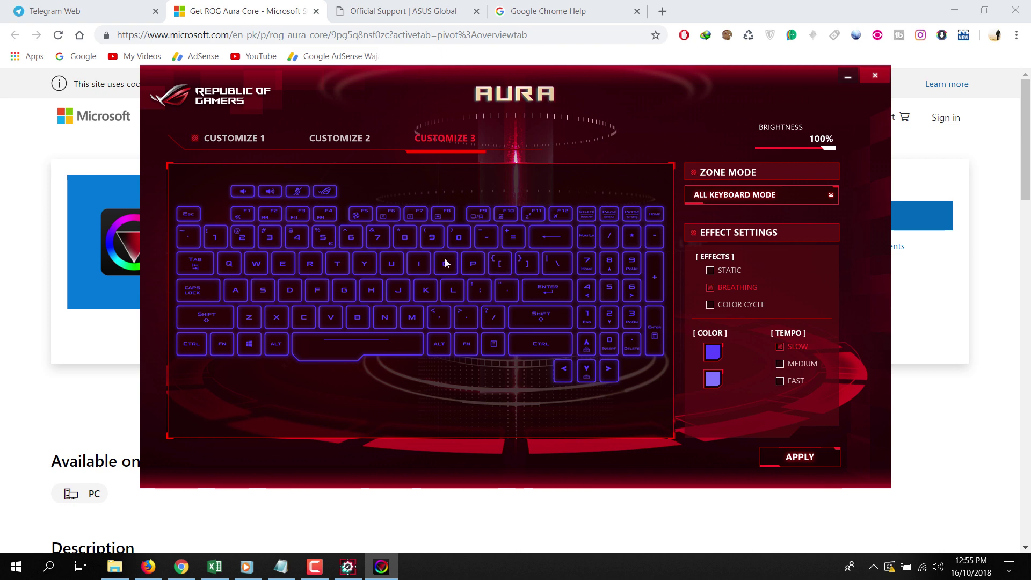
click(336, 142)
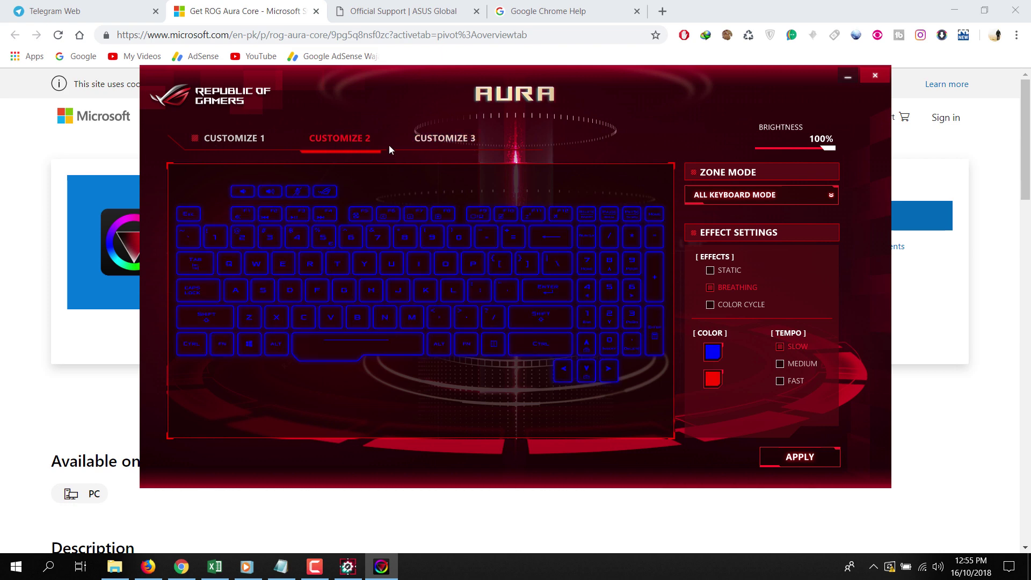
click(269, 138)
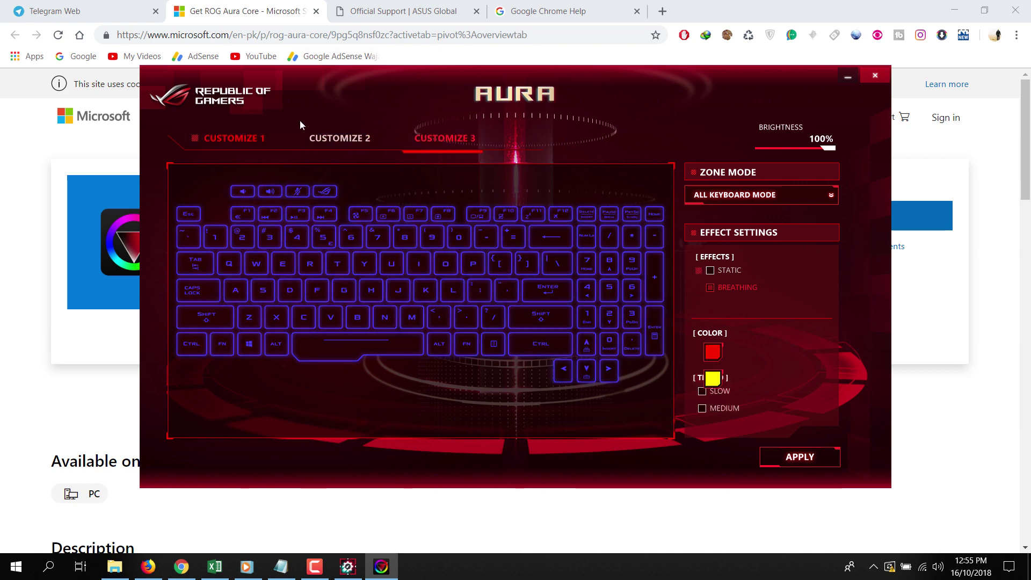
Switch to the ASUS Support tab, dismiss the cookie notice and check the saved links
click(396, 10)
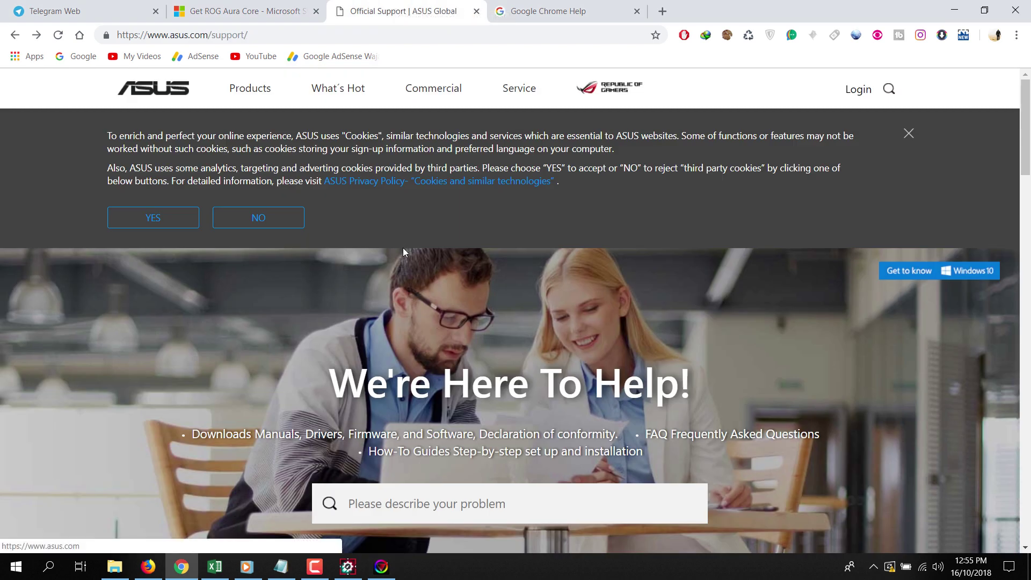
click(909, 135)
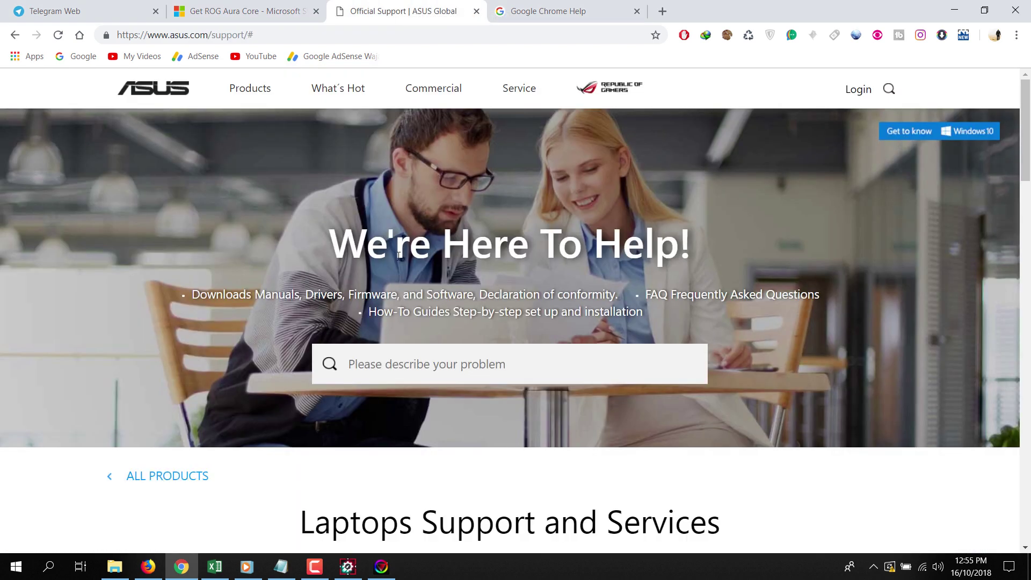
scroll(369, 261, down, 3)
scroll(397, 239, up, 3)
click(281, 566)
scroll(287, 324, down, 1)
scroll(311, 323, down, 1)
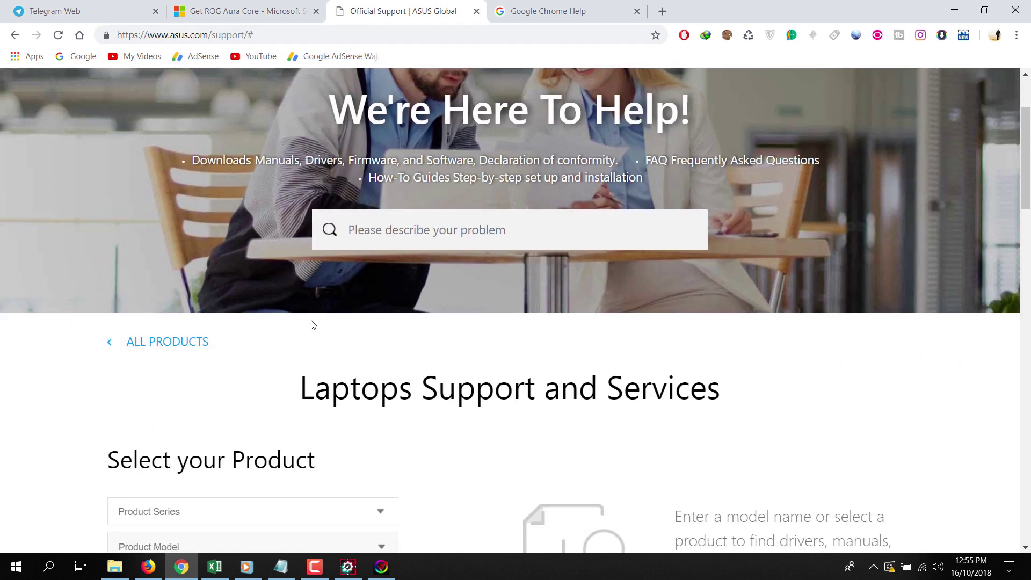
scroll(311, 322, down, 3)
Select Gaming Series, model ROG Strix GL503, and reach its Driver & Utility page
click(201, 239)
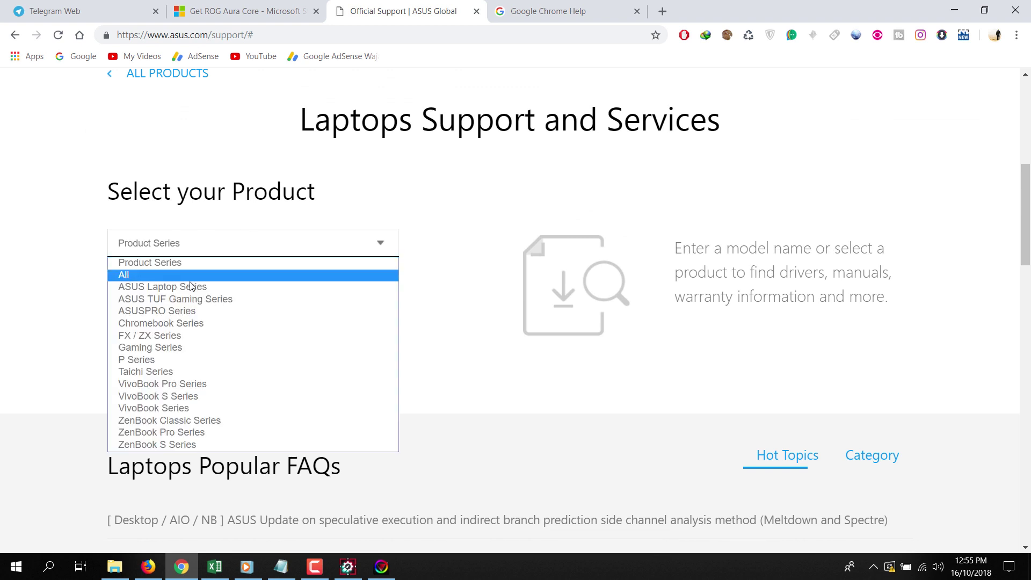
click(185, 353)
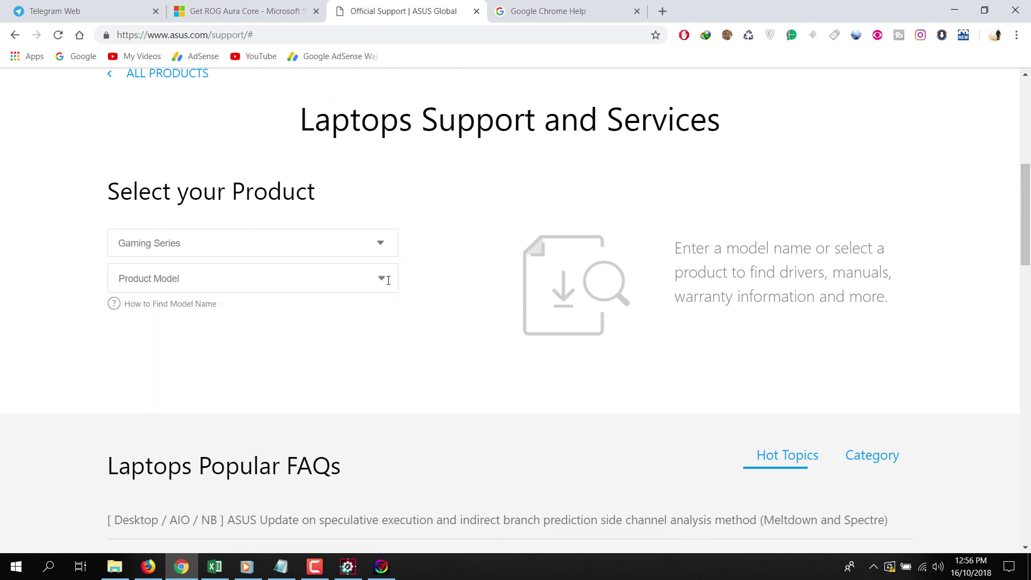
click(331, 286)
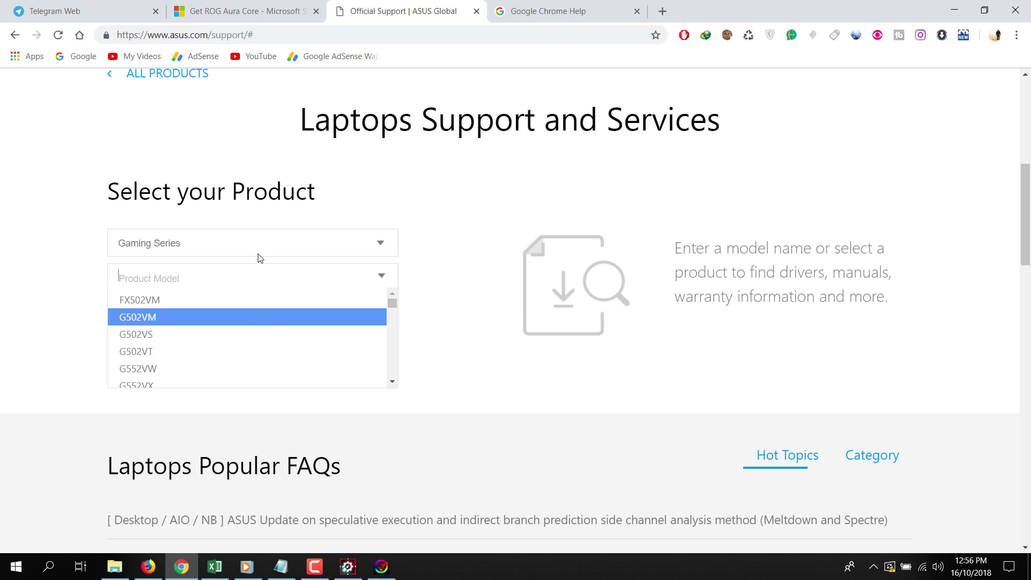
text(gl50)
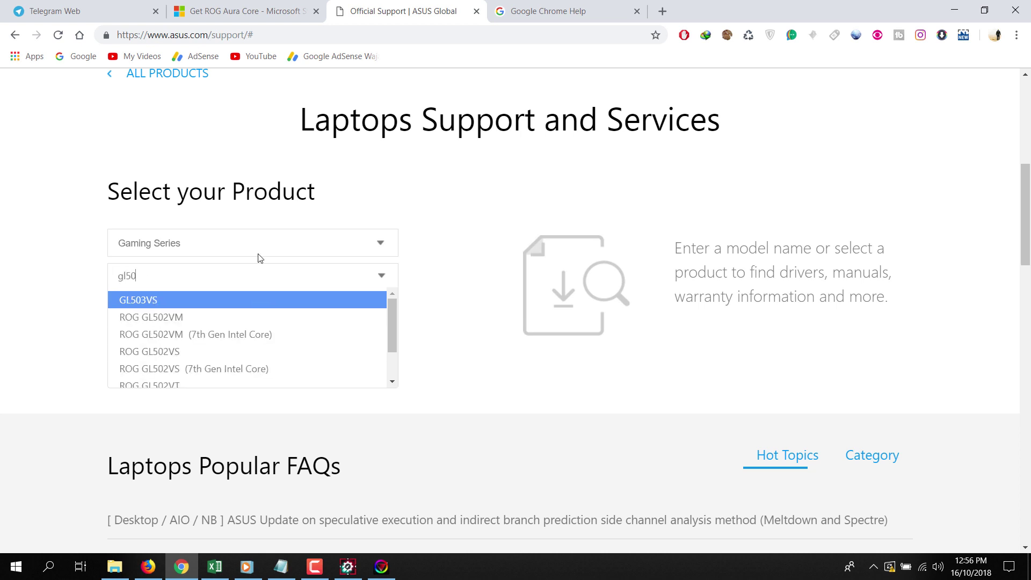
text(3)
key(Return)
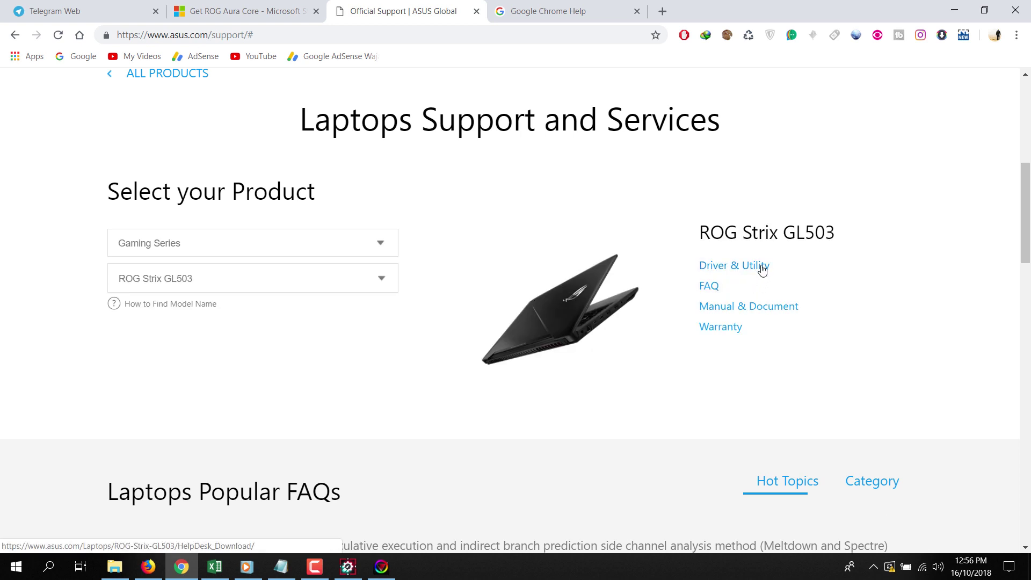
click(741, 271)
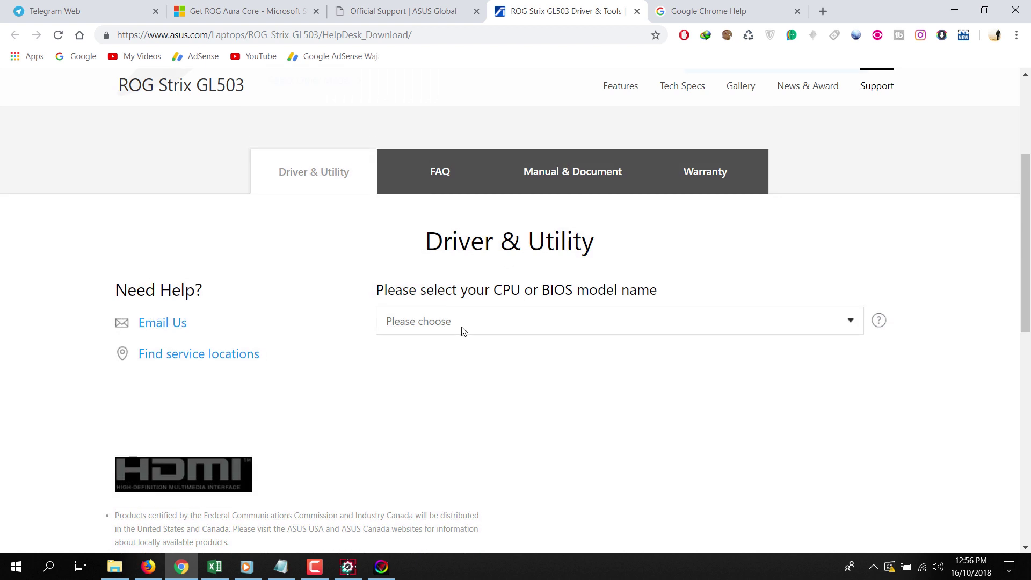
Filter downloads to GL503VM on Windows 10 64-bit and show all utilities
click(464, 327)
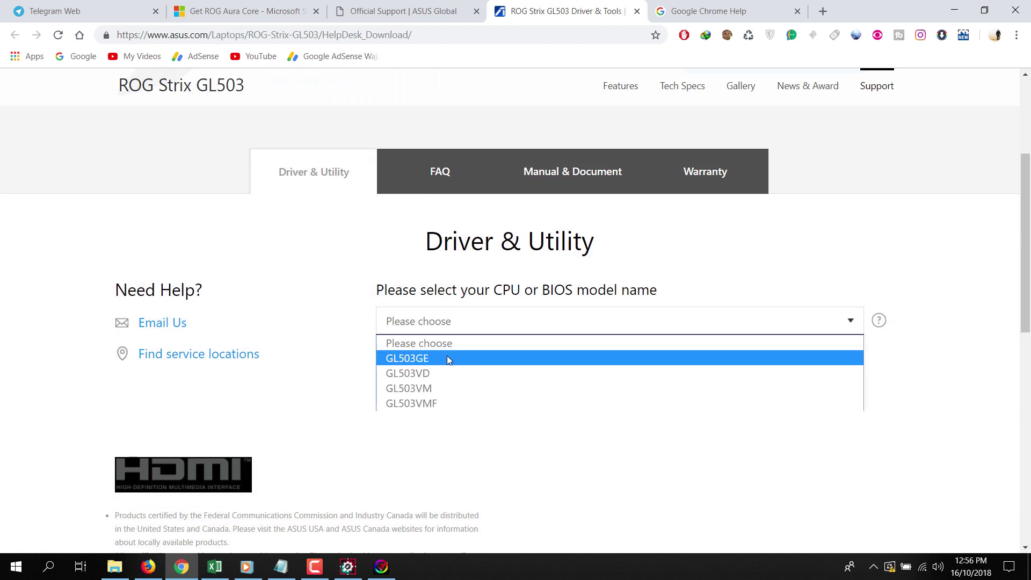
click(444, 389)
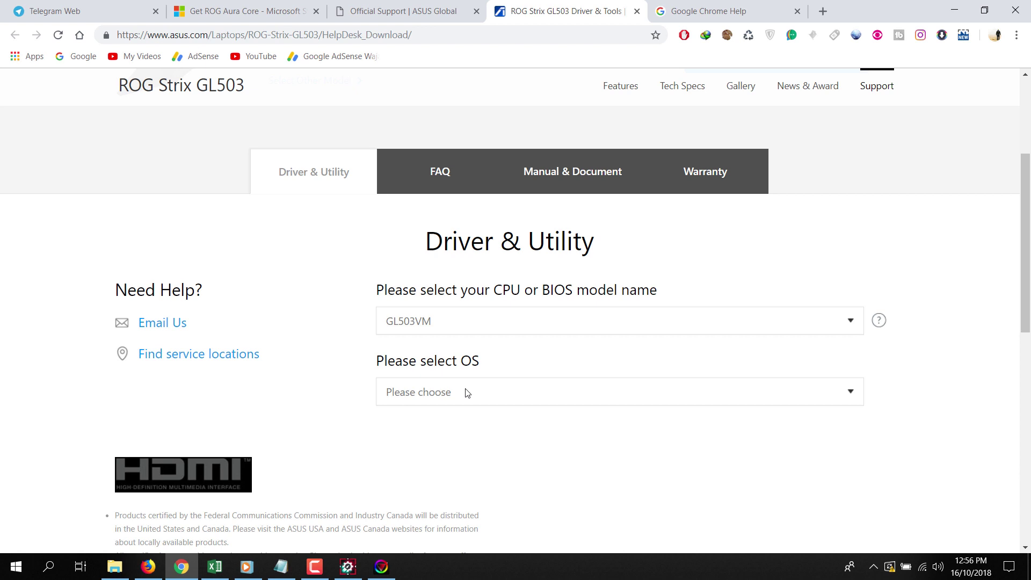
click(468, 395)
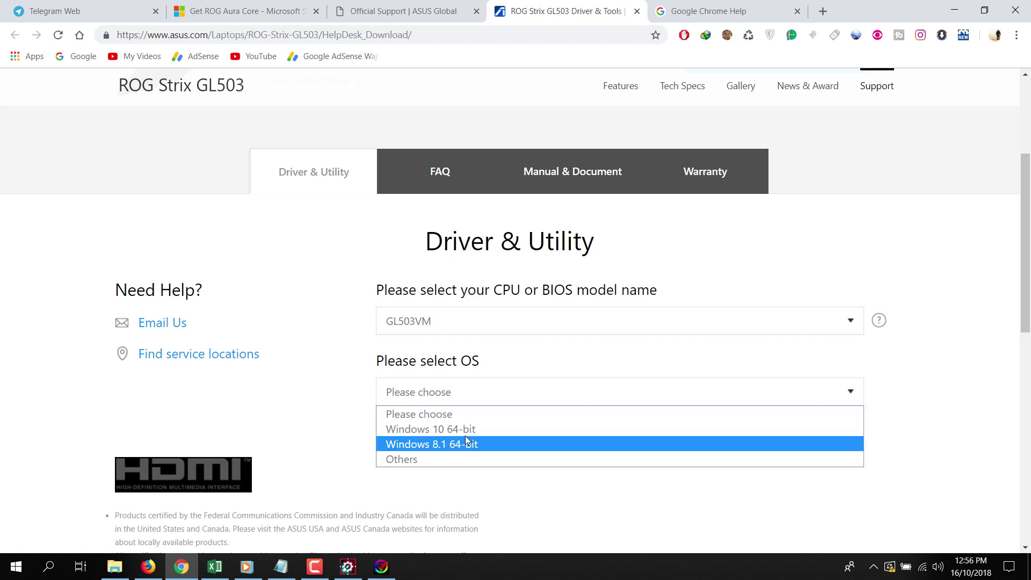
click(468, 429)
scroll(451, 362, down, 2)
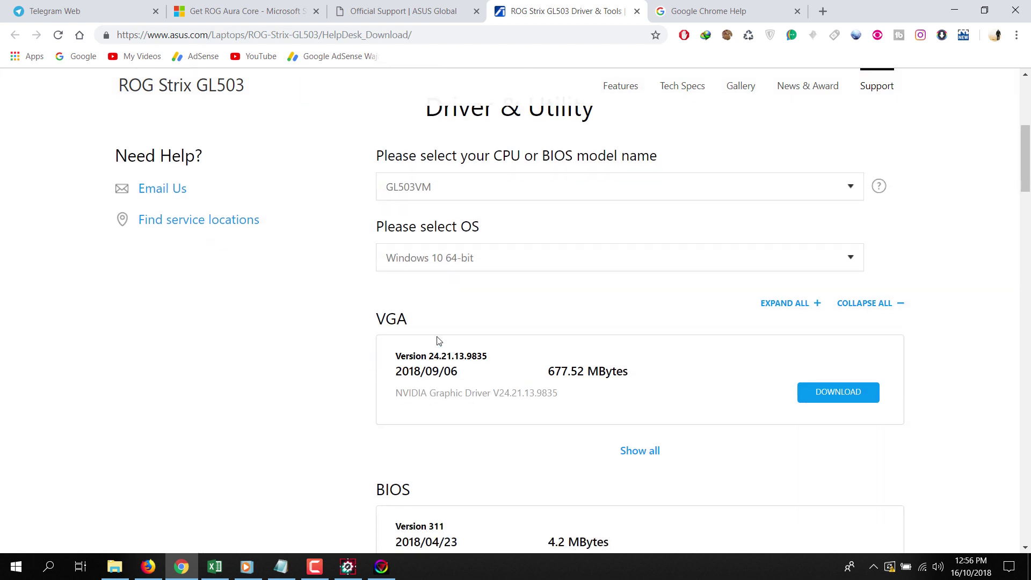
scroll(423, 309, down, 1)
scroll(423, 321, down, 2)
scroll(425, 319, down, 2)
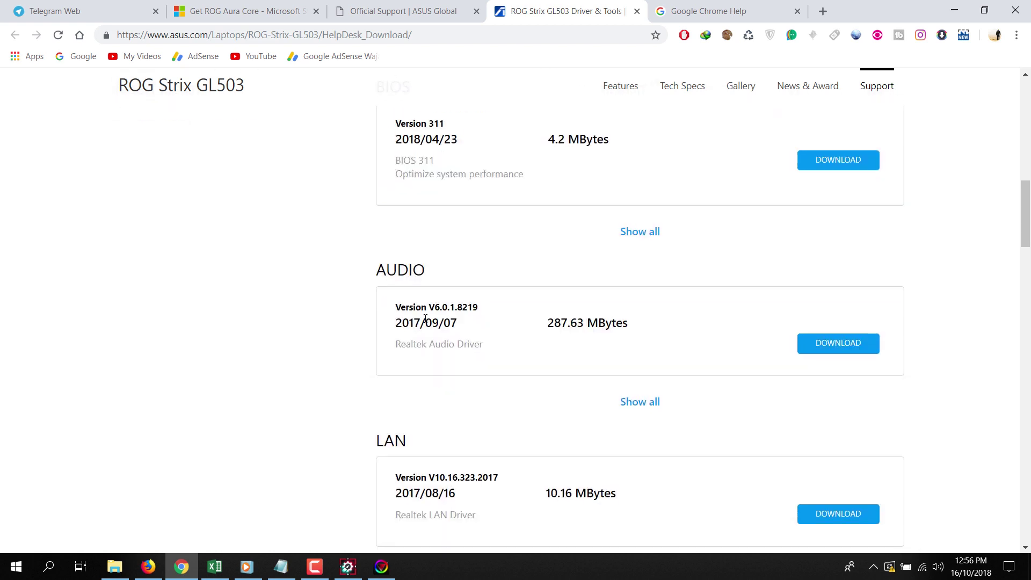
scroll(424, 320, down, 2)
scroll(426, 339, down, 3)
scroll(427, 342, down, 1)
scroll(428, 346, down, 2)
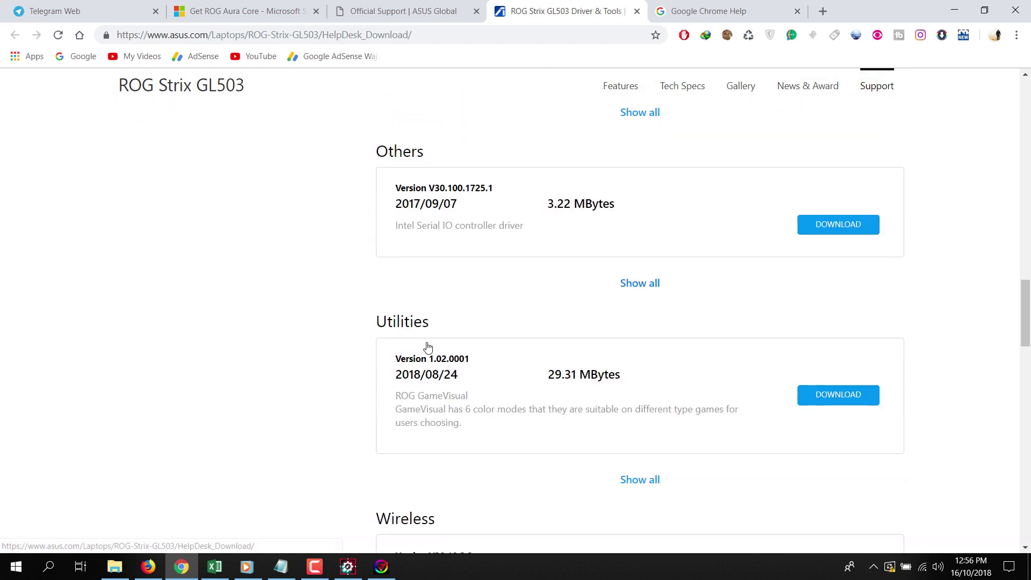
scroll(427, 346, down, 1)
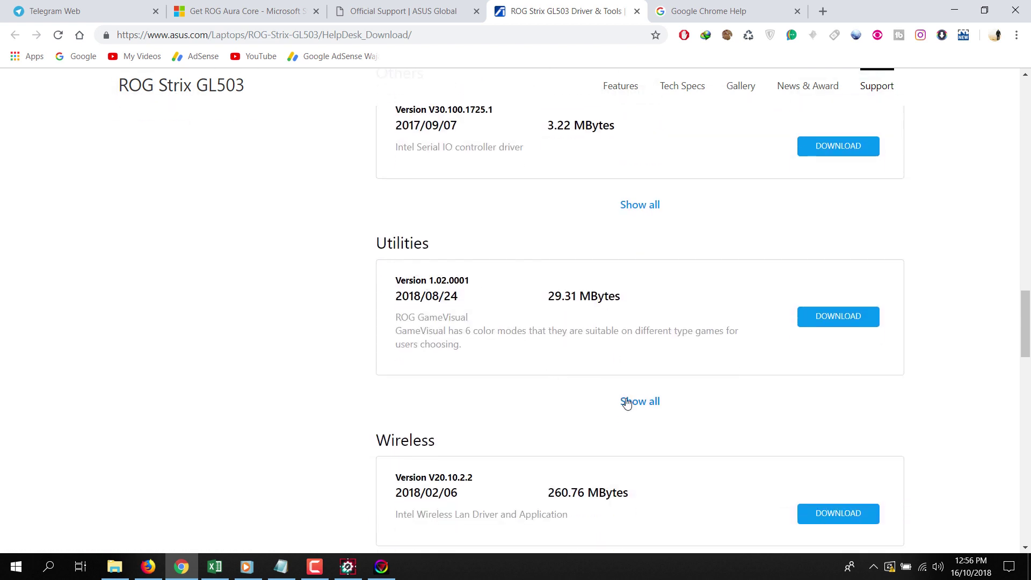
click(642, 407)
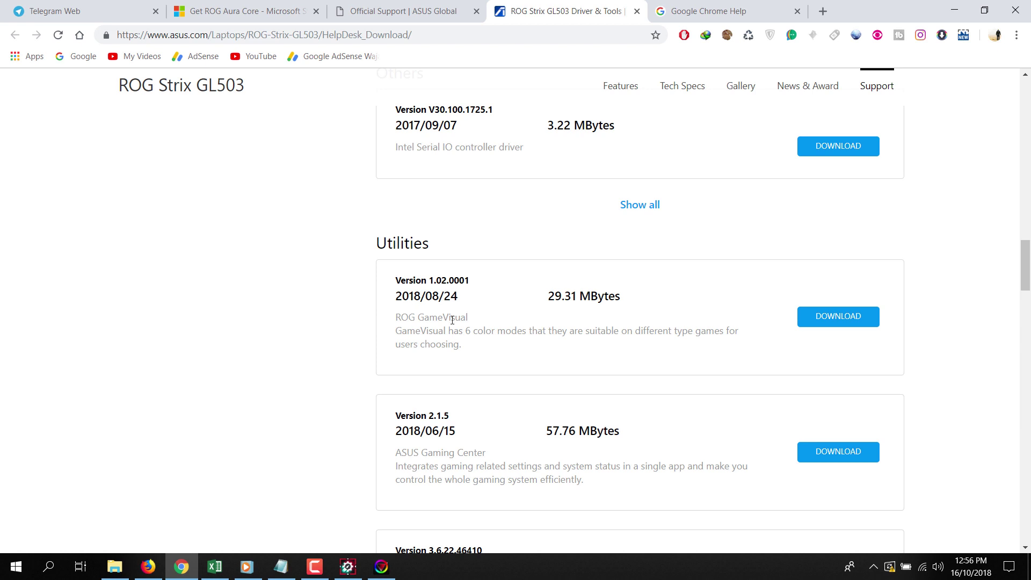
scroll(452, 320, down, 2)
scroll(452, 320, up, 2)
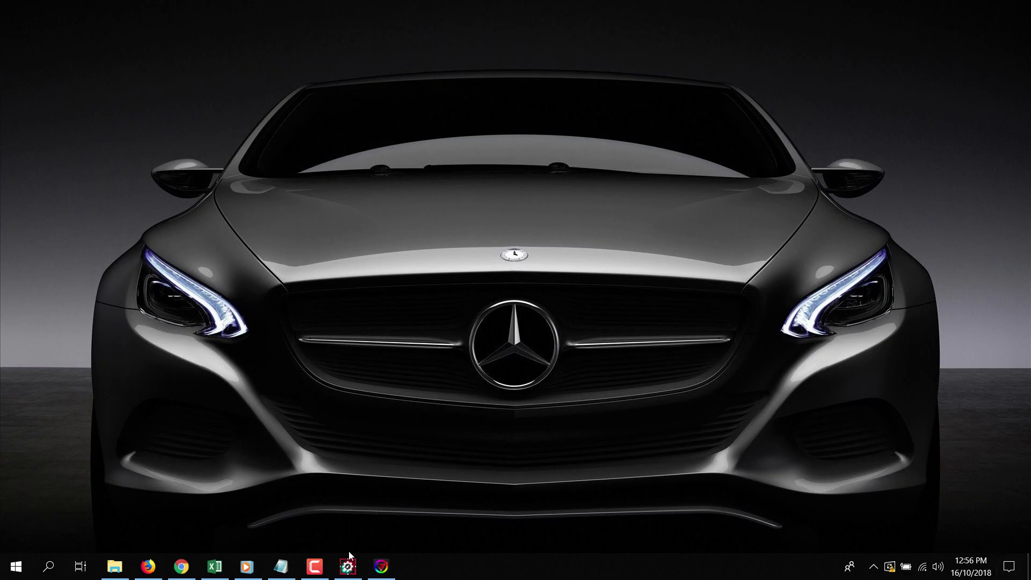
mouse_move(348, 567)
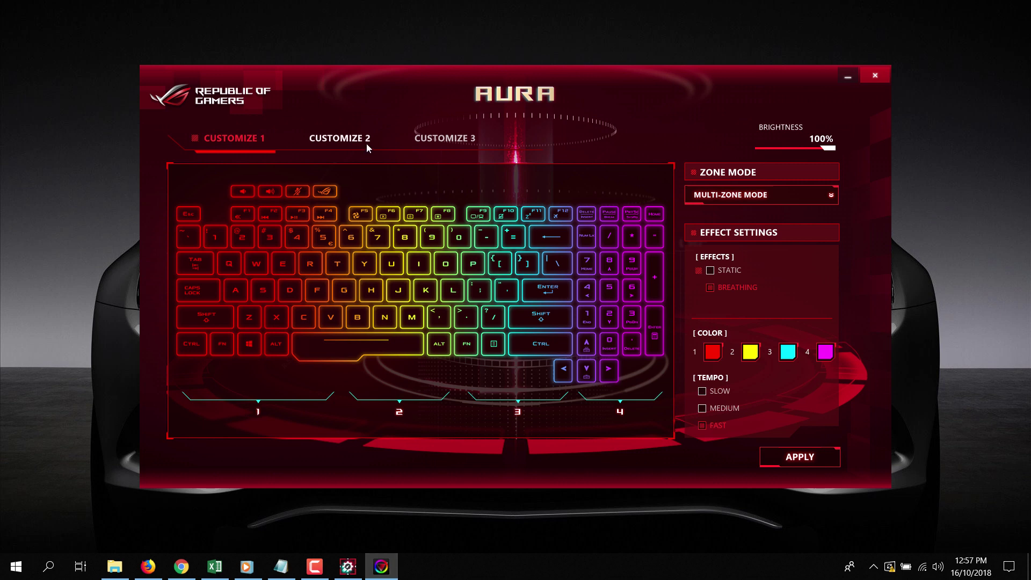
View Customize 2's blue breathing profile in the restored Aura Core window
click(366, 142)
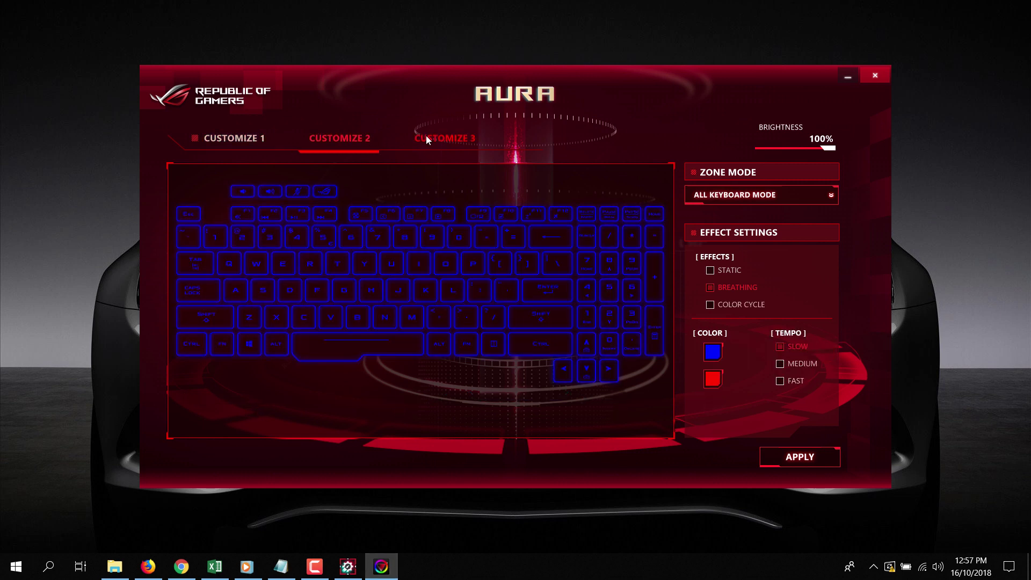